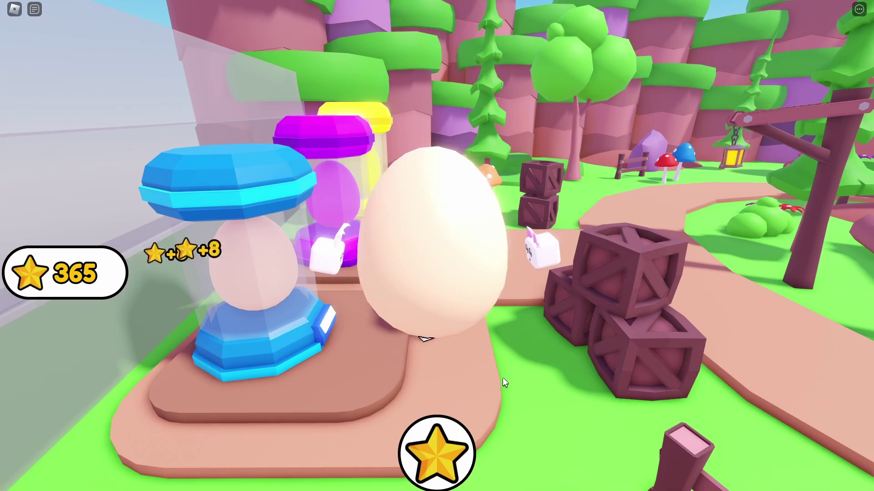
# Step: Walk the character from the eggs past the fountain into the Desert zone, facing the Infinity-cost locked zone
pyautogui.press('w')
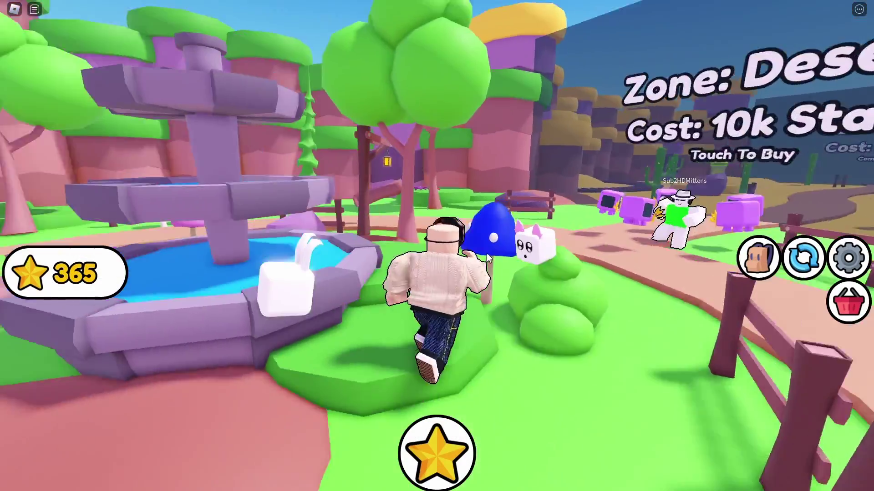
pyautogui.press('w')
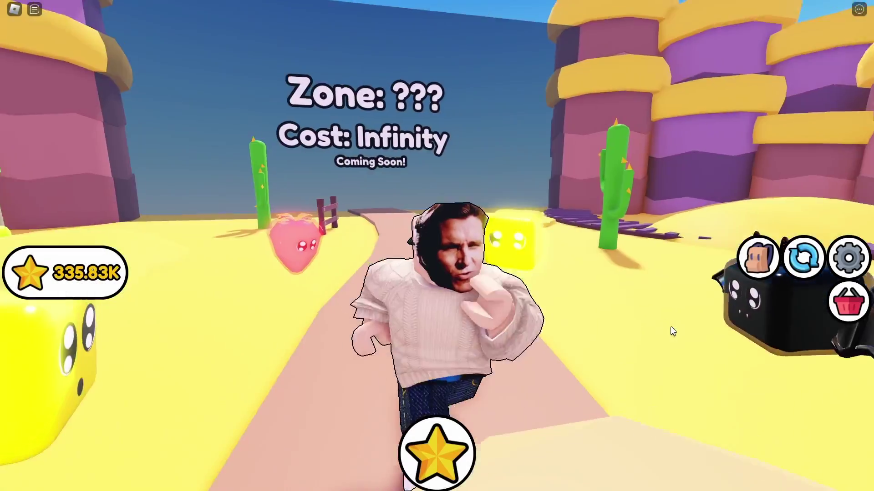
# Step: Hide the Discord overlay and run the character along the desert path
pyautogui.press('s')
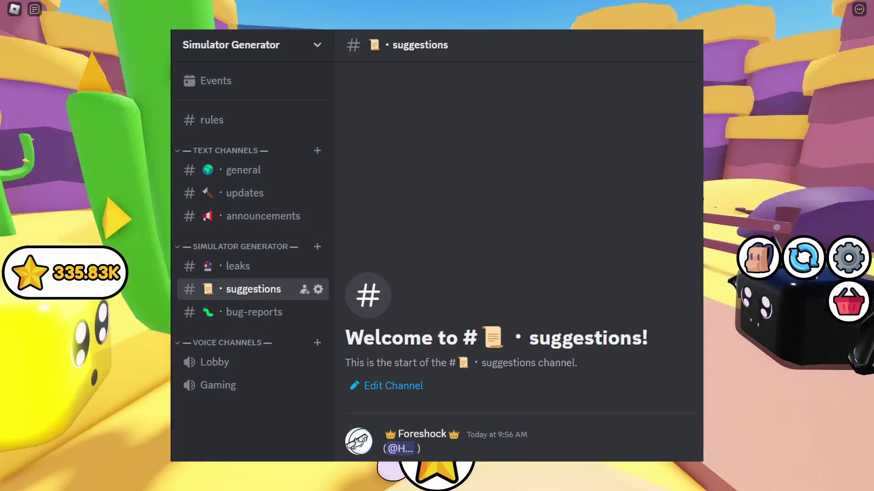
pyautogui.press('s')
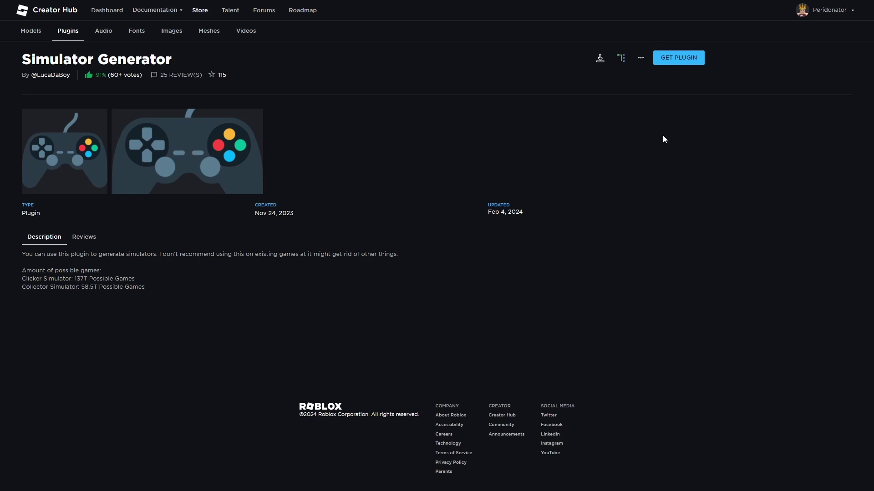
# Step: Get the Simulator Generator plugin from its Creator Store page
pyautogui.click(684, 59)
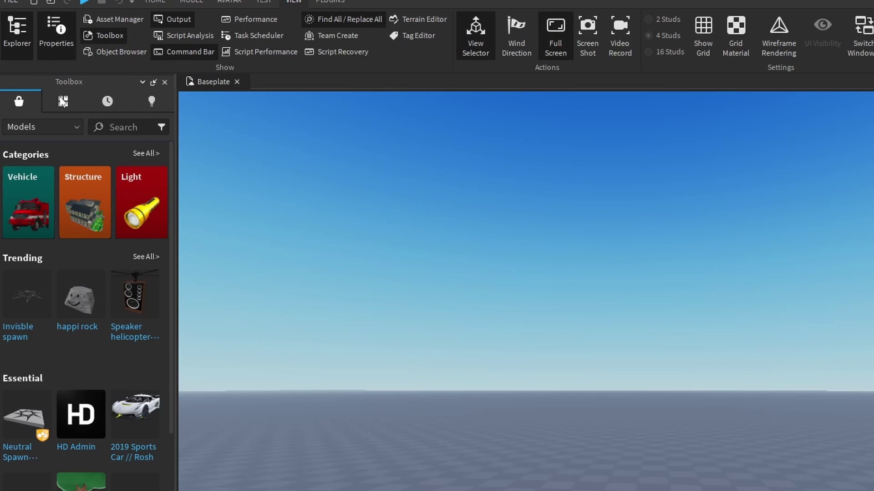
# Step: Install Simulator Generator from the Toolbox Inventory's My Plugins list
pyautogui.click(63, 103)
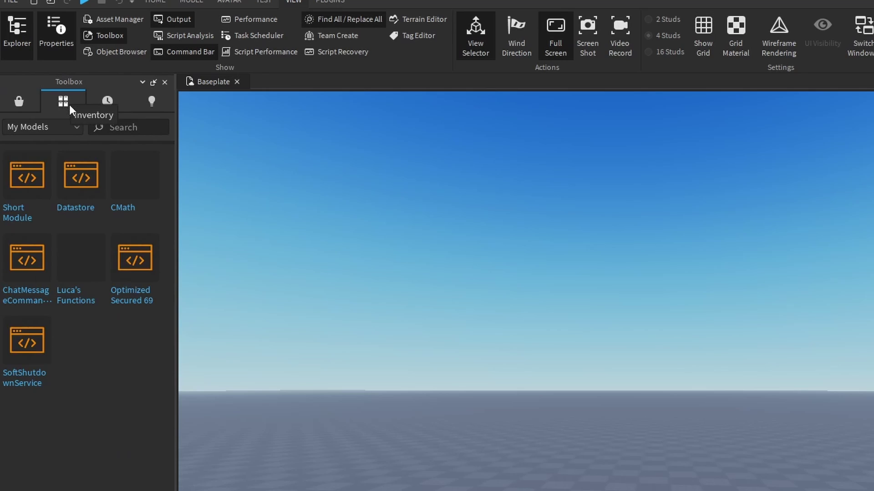
pyautogui.click(39, 127)
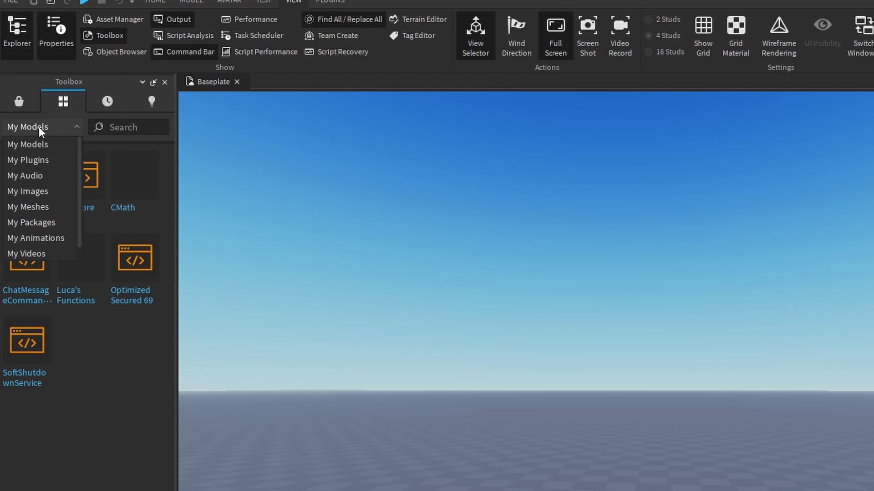
pyautogui.click(32, 161)
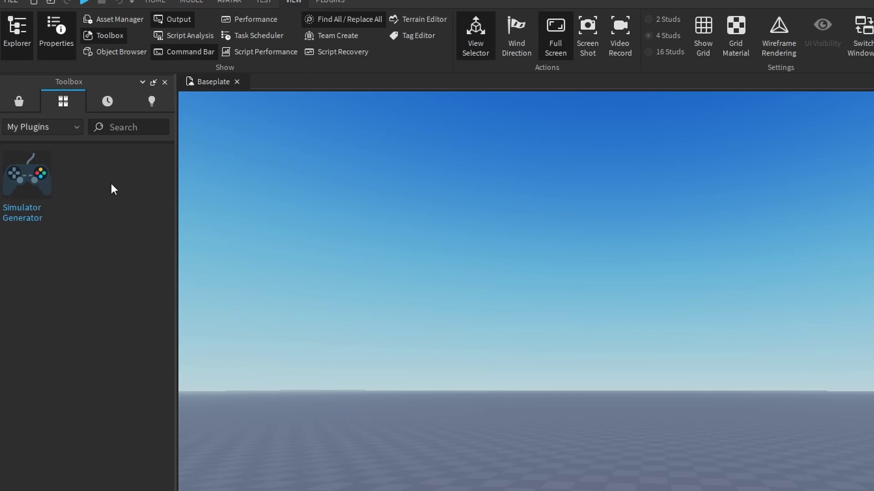
pyautogui.click(32, 180)
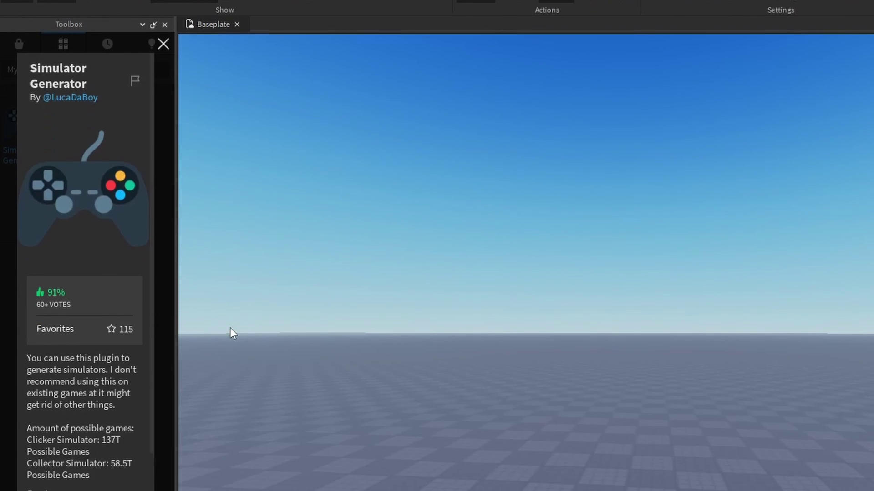
pyautogui.click(123, 413)
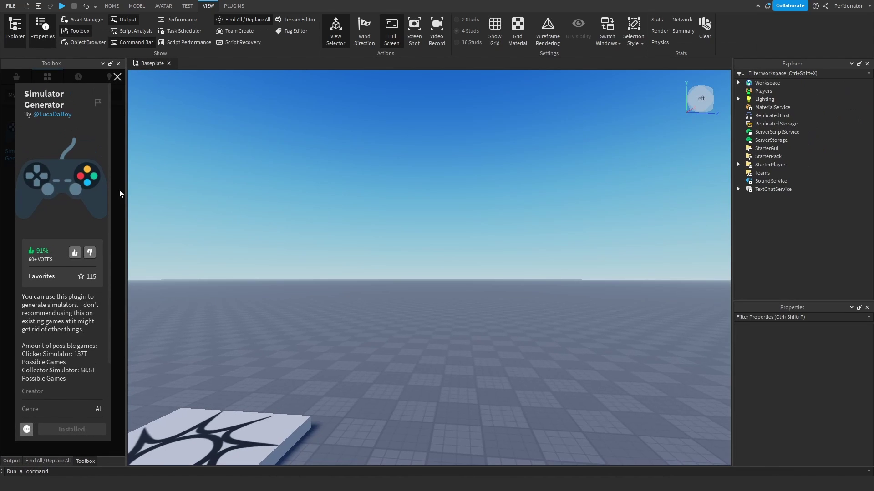
pyautogui.click(117, 77)
# Step: Check that Simulator Generator is listed as enabled in Plugin Management
pyautogui.click(234, 6)
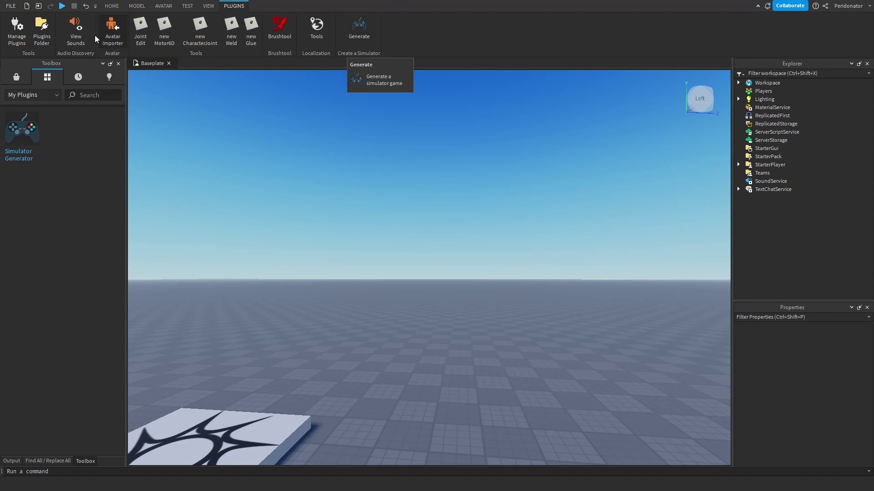
pyautogui.click(17, 31)
pyautogui.scroll(-3, 459, 330)
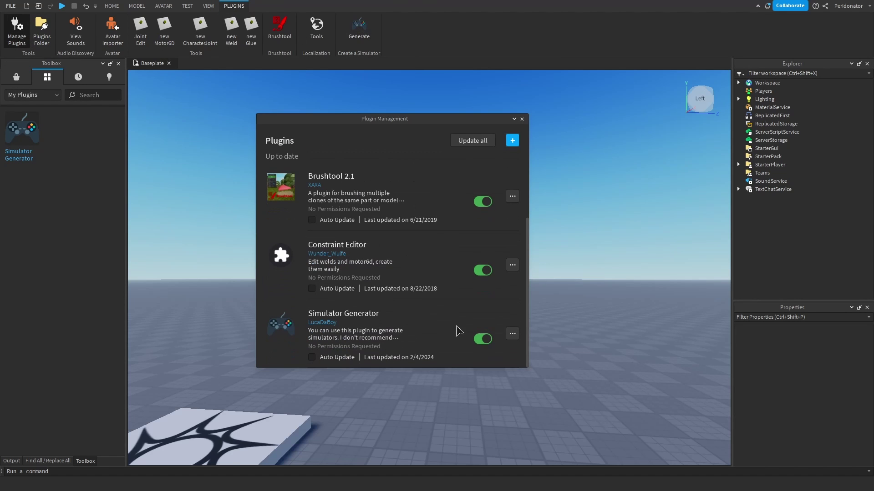
# Step: Close Plugin Management and generate a Clicker-type simulator with the plugin's Generate tool
pyautogui.click(522, 119)
pyautogui.click(363, 36)
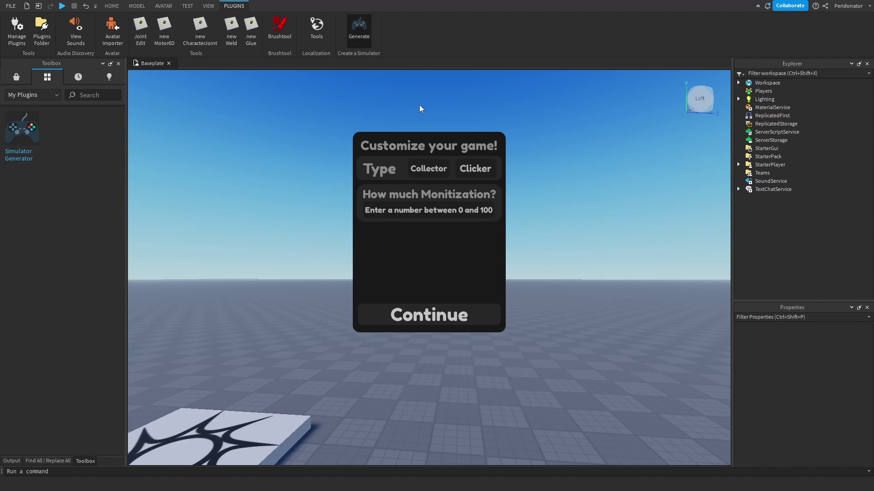
pyautogui.click(467, 167)
pyautogui.click(430, 315)
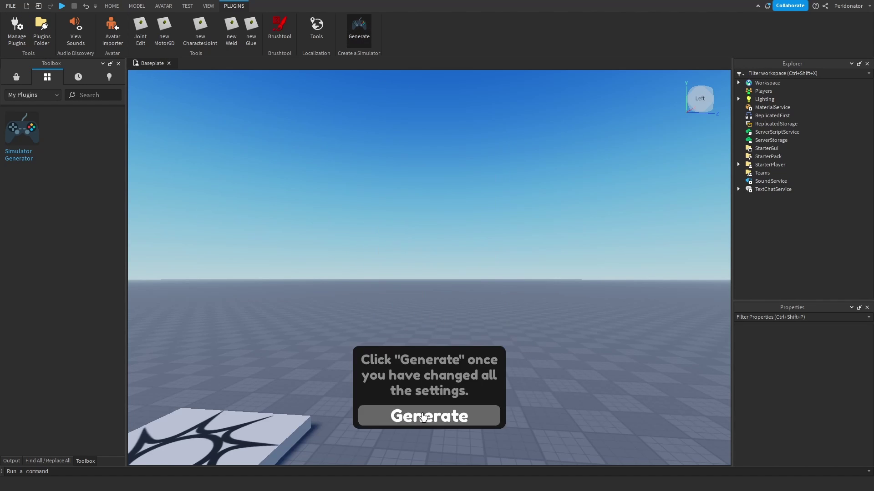
pyautogui.click(430, 415)
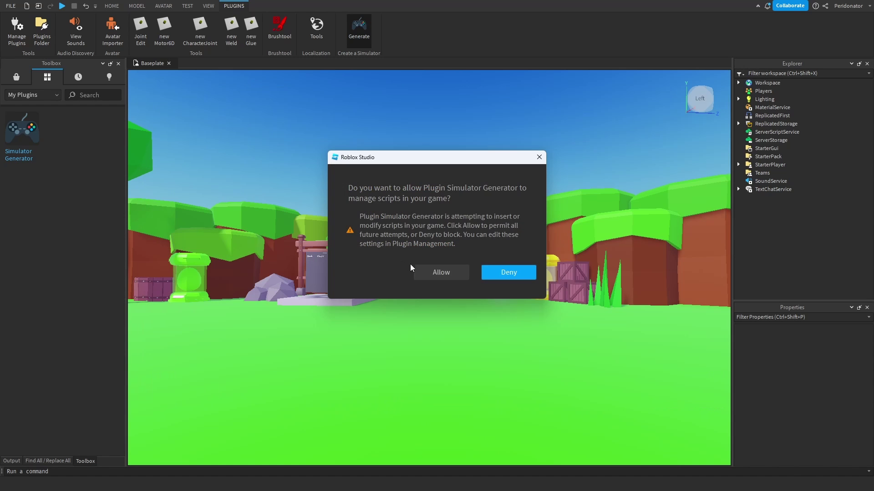
# Step: Allow the plugin to manage scripts, then regenerate the Clicker simulator map
pyautogui.click(441, 272)
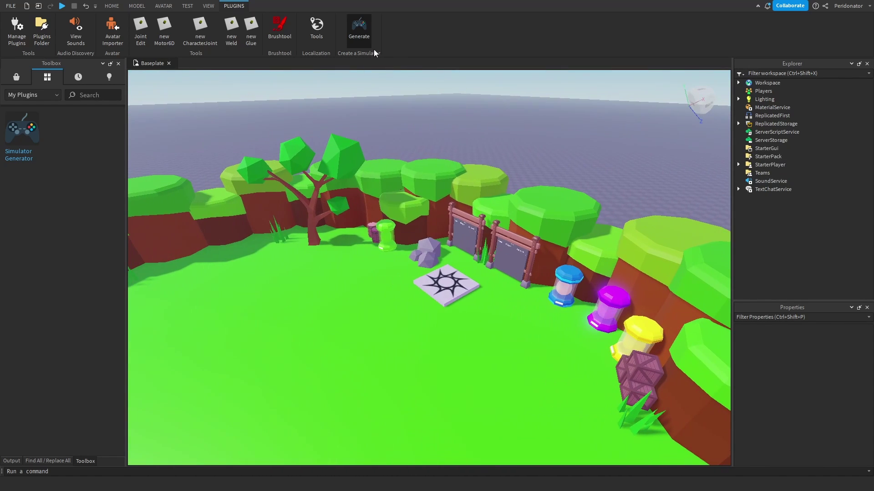
pyautogui.click(467, 164)
pyautogui.click(430, 314)
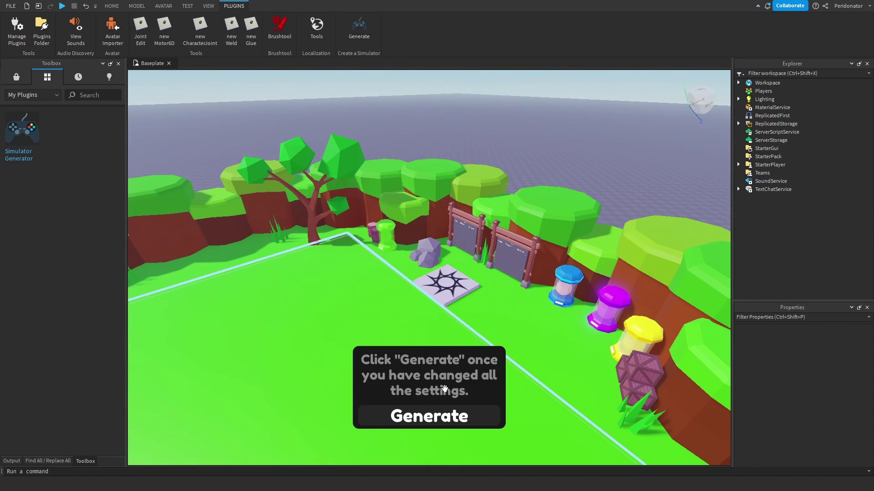
pyautogui.click(432, 414)
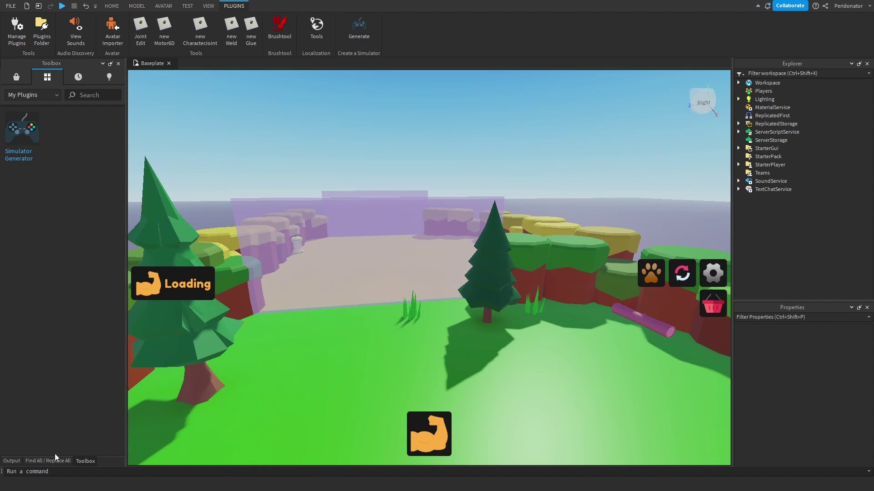
# Step: Show the Output log panel
pyautogui.click(11, 460)
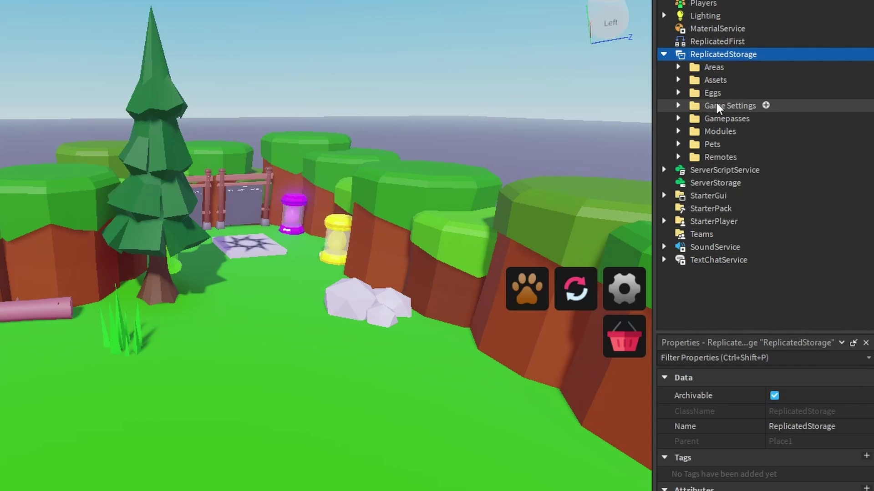
# Step: Expand Game Settings and inspect ButtonSide, ClickingAnywhere, CurrencyColor and CurrencyImage in Properties
pyautogui.click(679, 106)
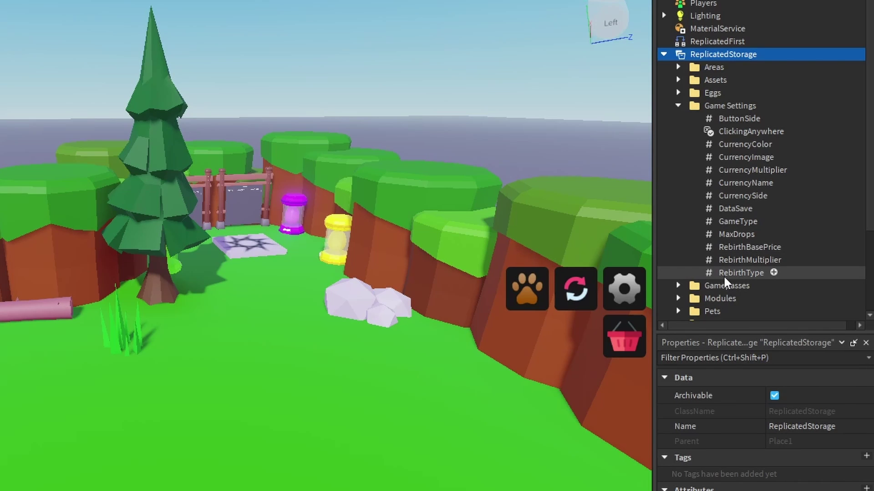
pyautogui.click(735, 118)
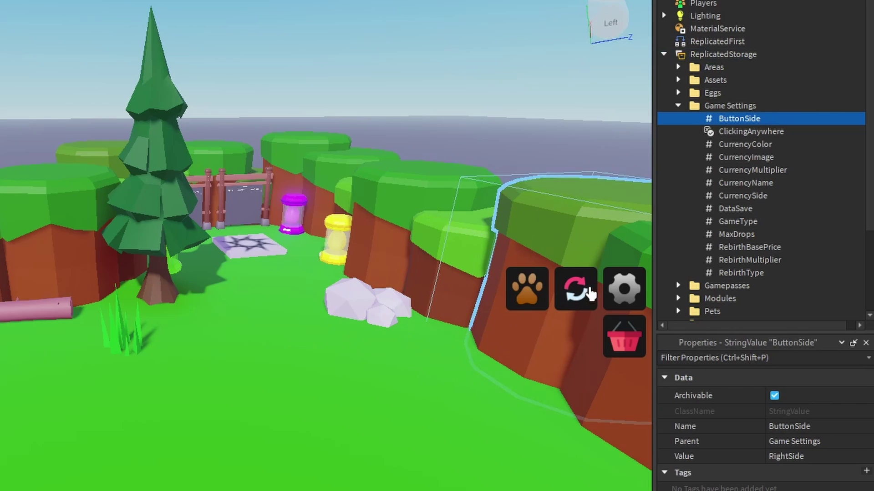
pyautogui.click(738, 130)
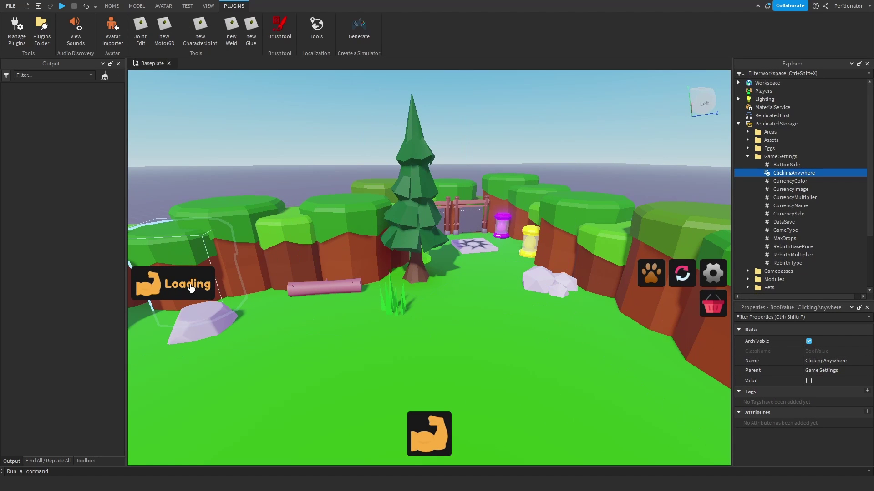
pyautogui.scroll(10, 477, 312)
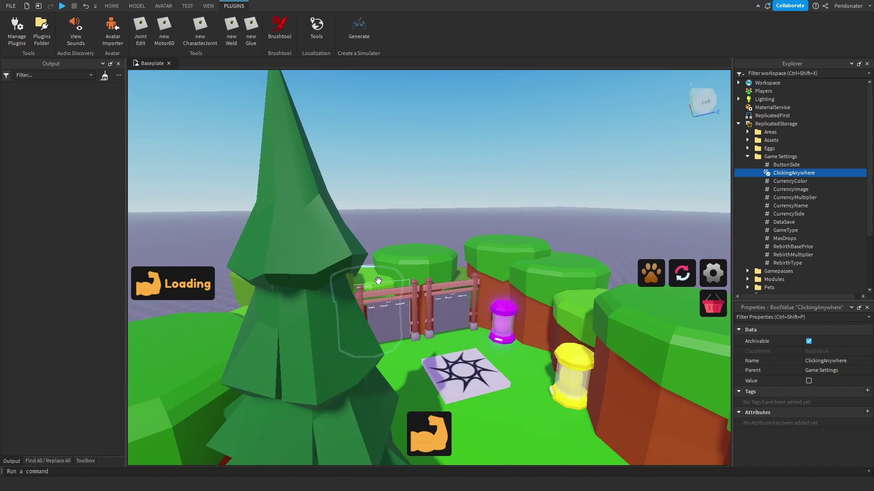
pyautogui.scroll(-10, 477, 312)
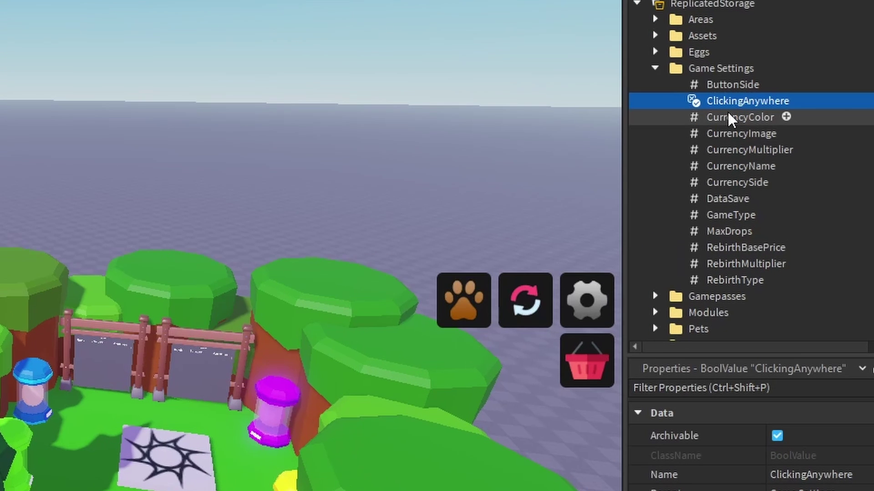
pyautogui.click(728, 116)
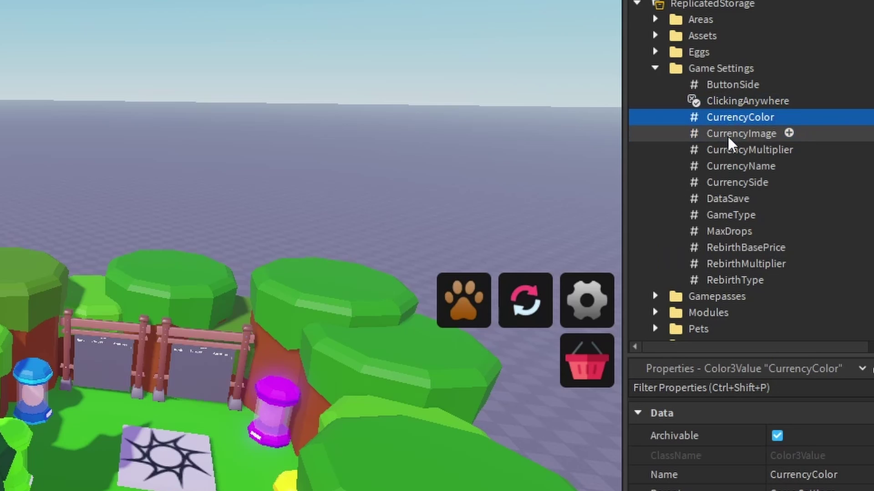
pyautogui.click(728, 135)
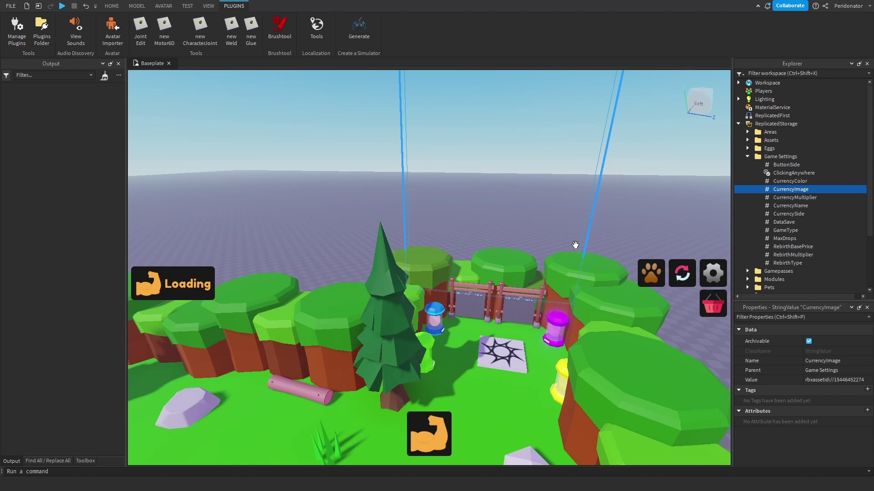
# Step: Read the CurrencyMultiplier, CurrencyName, CurrencySide and DataSave setting values
pyautogui.click(774, 197)
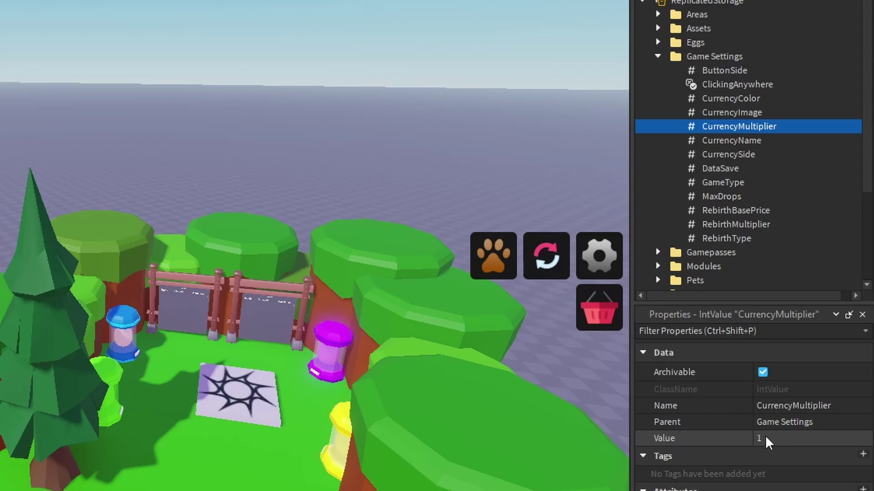
pyautogui.click(726, 140)
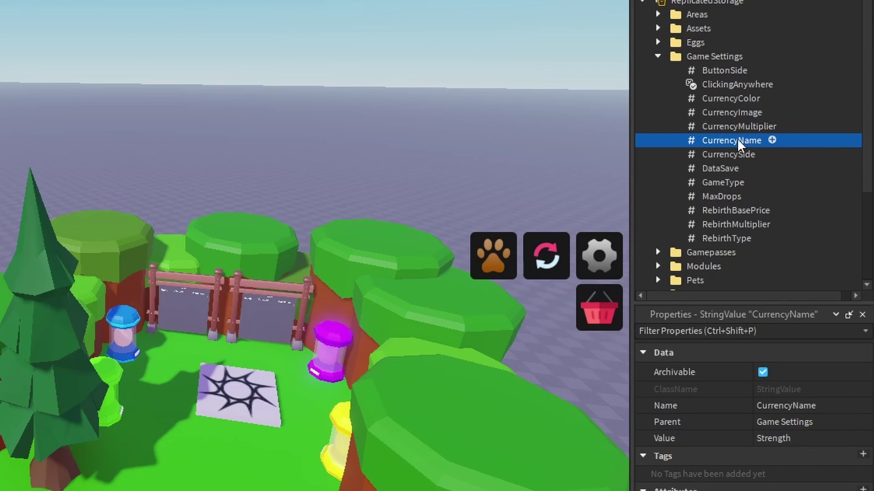
pyautogui.click(717, 155)
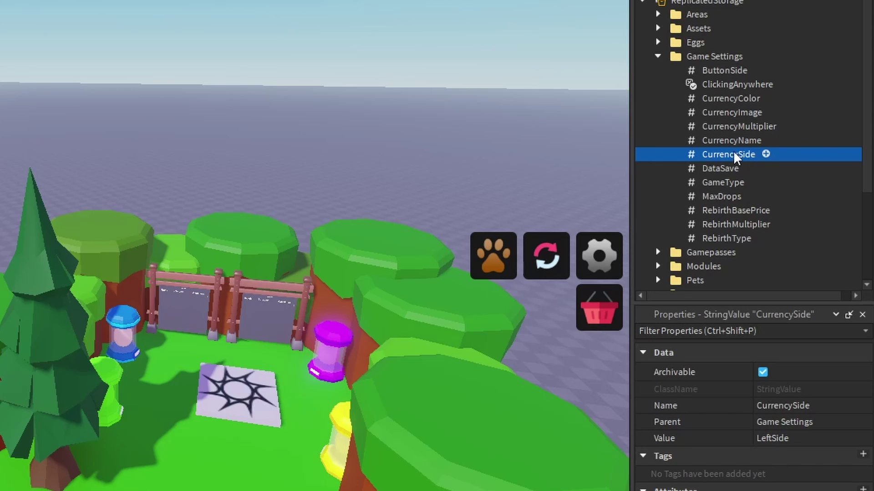
pyautogui.click(712, 168)
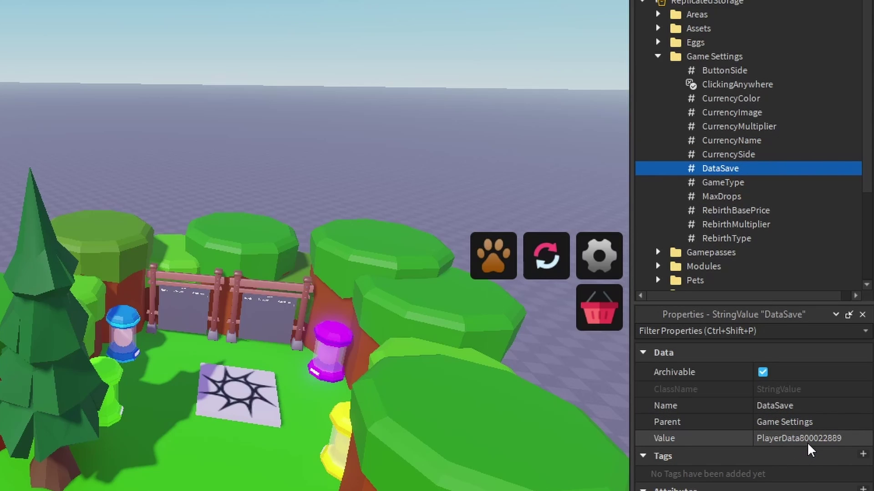
# Step: Check GameType (Clicker) and MaxDrops (25) while orbiting the view around the map
pyautogui.scroll(3, 219, 357)
pyautogui.moveTo(219, 357); pyautogui.dragTo(349, 168, button='right')
pyautogui.click(727, 182)
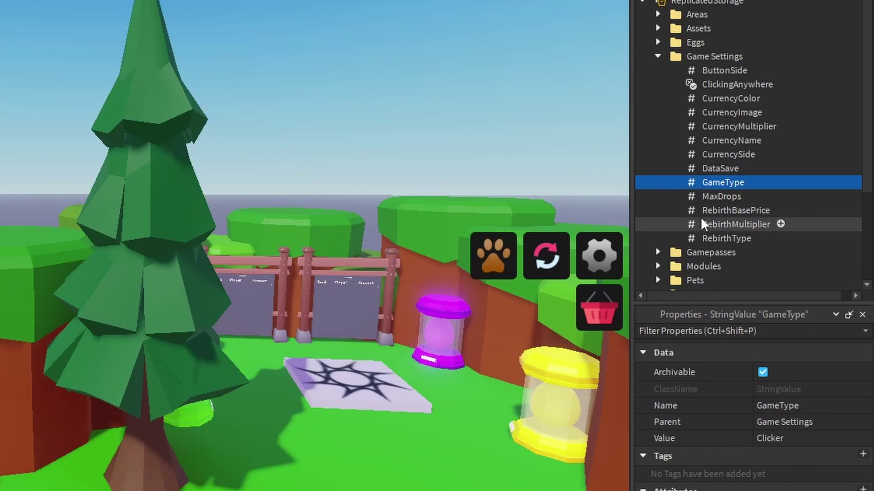
pyautogui.click(723, 196)
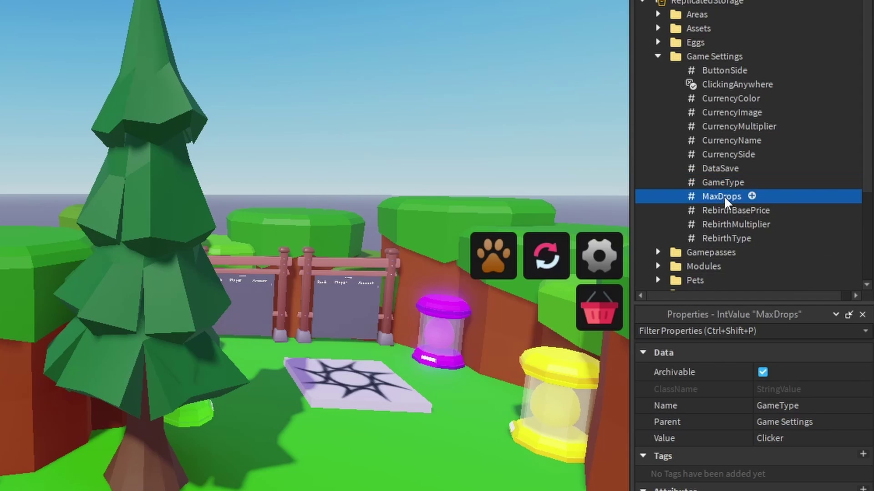
pyautogui.scroll(-10, 199, 326)
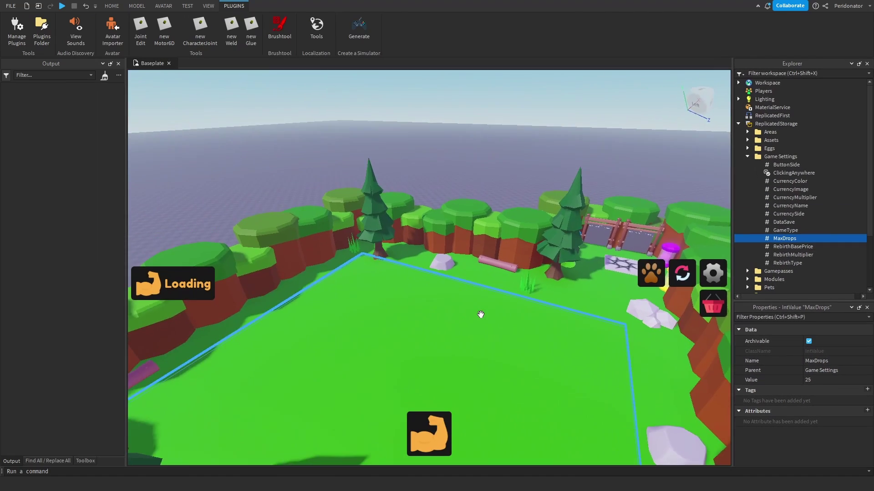
pyautogui.moveTo(481, 314); pyautogui.dragTo(478, 315, button='right')
pyautogui.moveTo(527, 285); pyautogui.dragTo(523, 305, button='right')
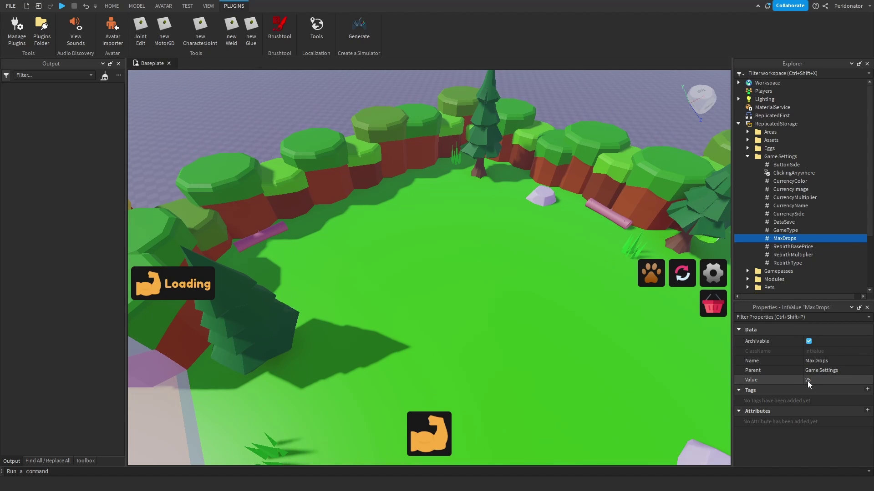
# Step: Check RebirthBasePrice (300), RebirthMultiplier (1) and RebirthType (Exponential)
pyautogui.moveTo(581, 307); pyautogui.dragTo(450, 255, button='middle')
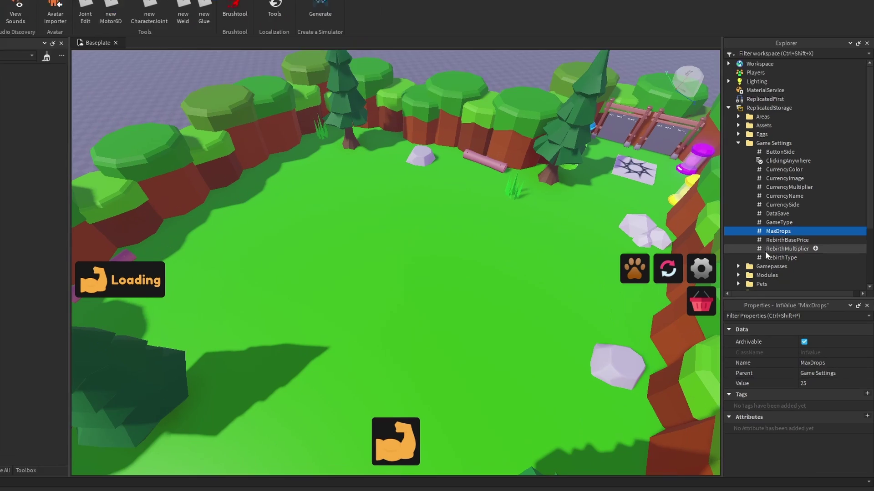
pyautogui.click(783, 240)
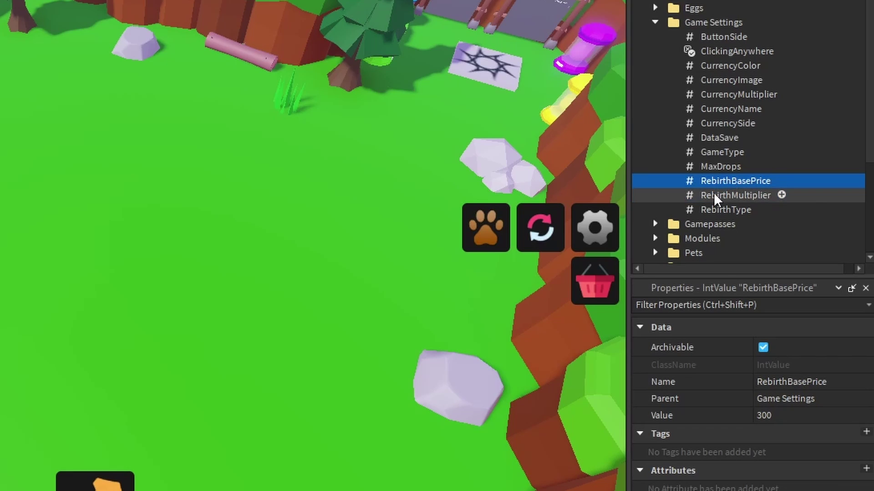
pyautogui.click(713, 193)
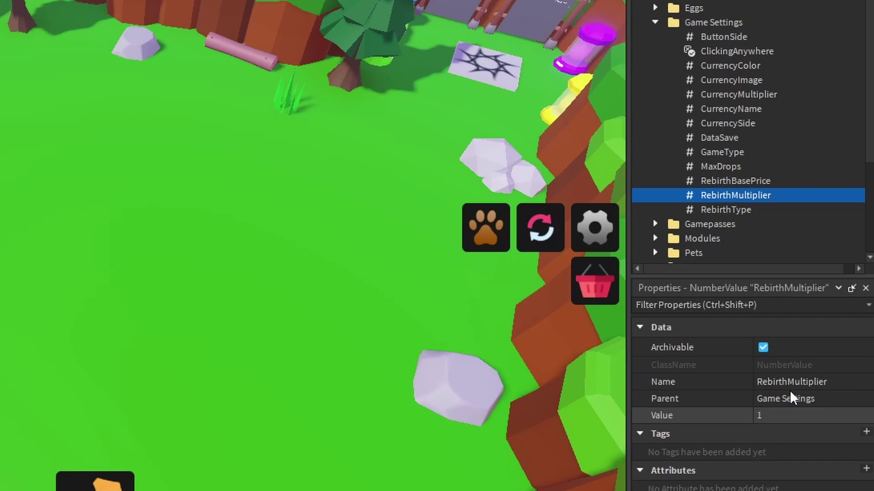
pyautogui.click(725, 211)
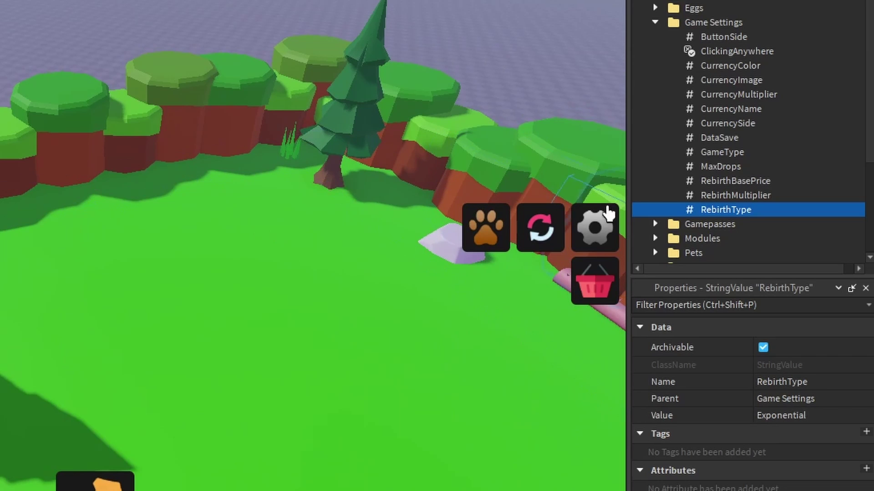
# Step: Recheck RebirthBasePrice, RebirthType, MaxDrops and RebirthMultiplier values
pyautogui.click(708, 181)
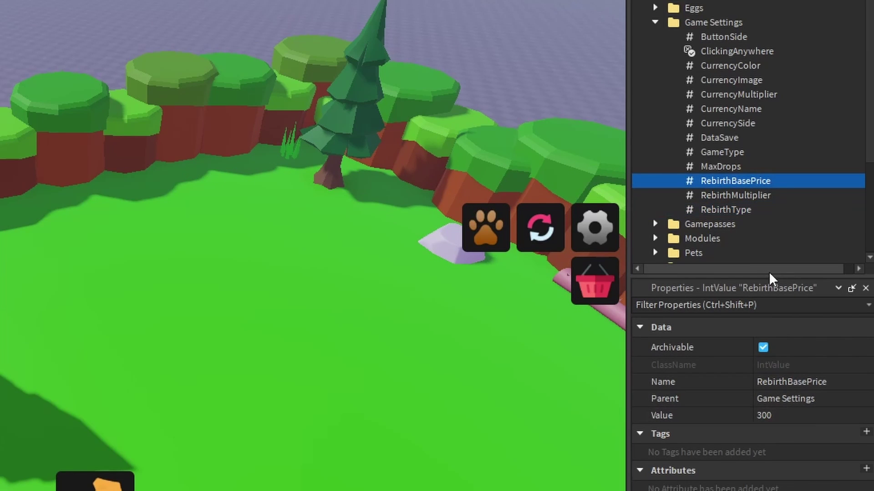
pyautogui.click(730, 214)
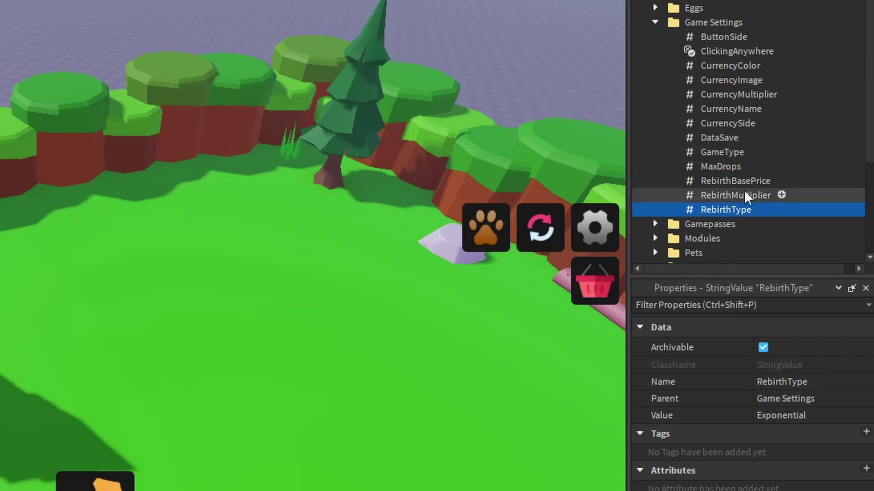
pyautogui.click(736, 171)
pyautogui.click(737, 180)
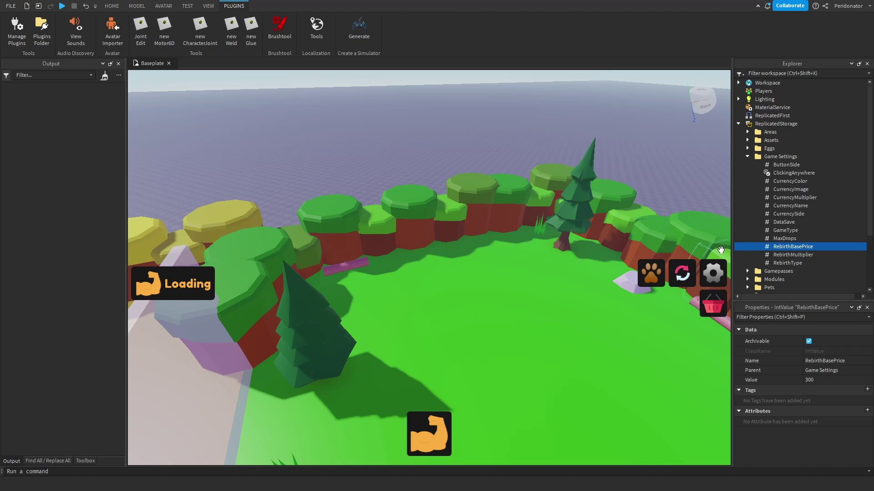
pyautogui.click(787, 256)
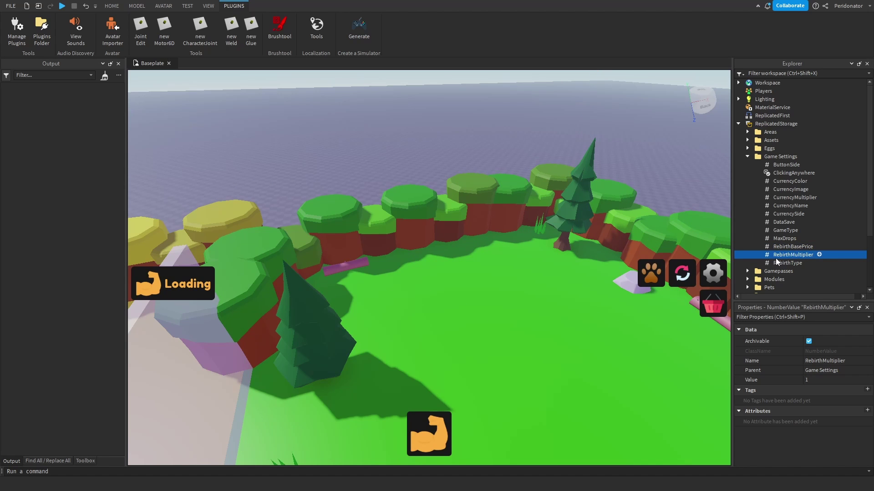